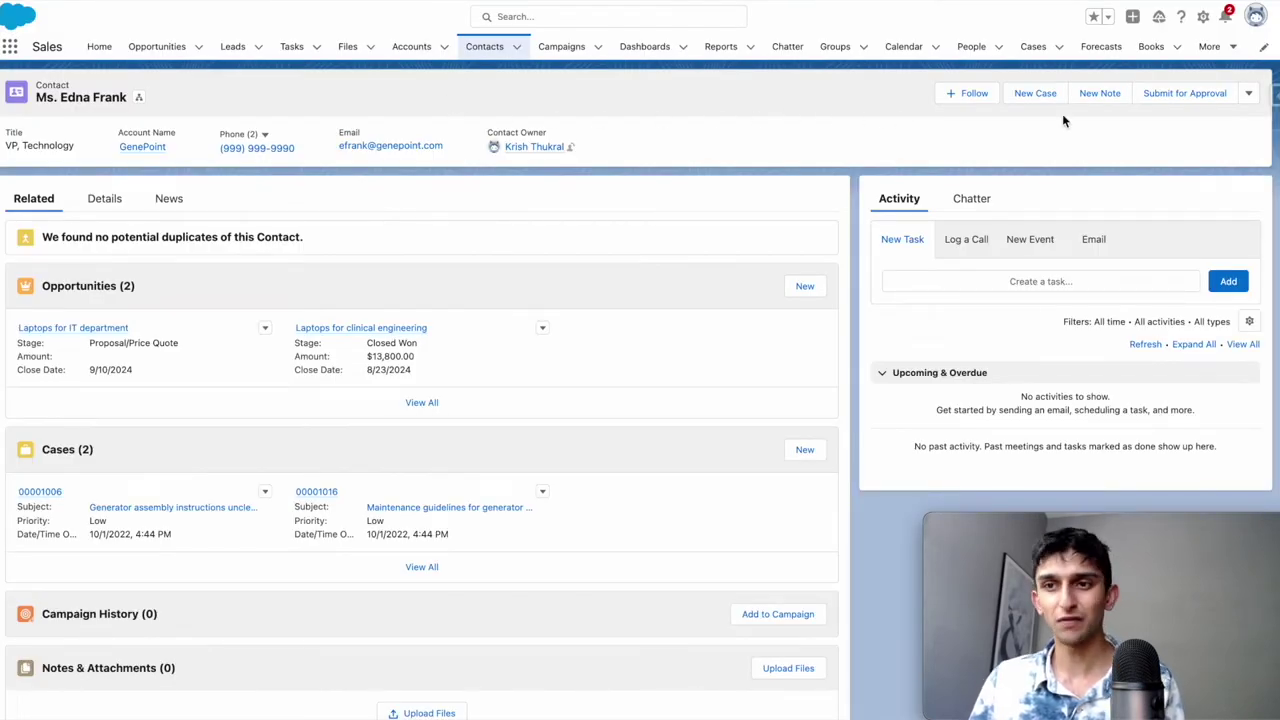
Expand the record actions menu beside Submit for Approval on the contact header.
{"action": "left_click", "coordinate": [1248, 93]}
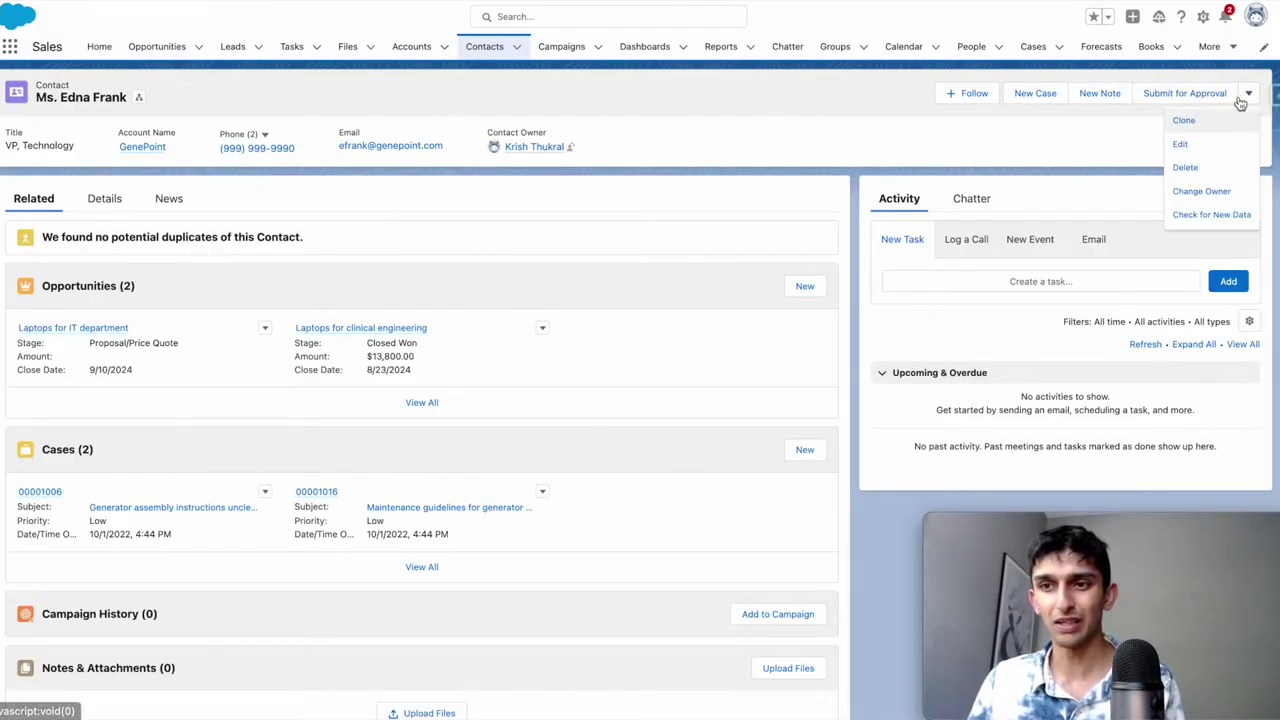
Edit the contact, change the last digit of its Phone field, and save the record.
{"action": "left_click", "coordinate": [1184, 144]}
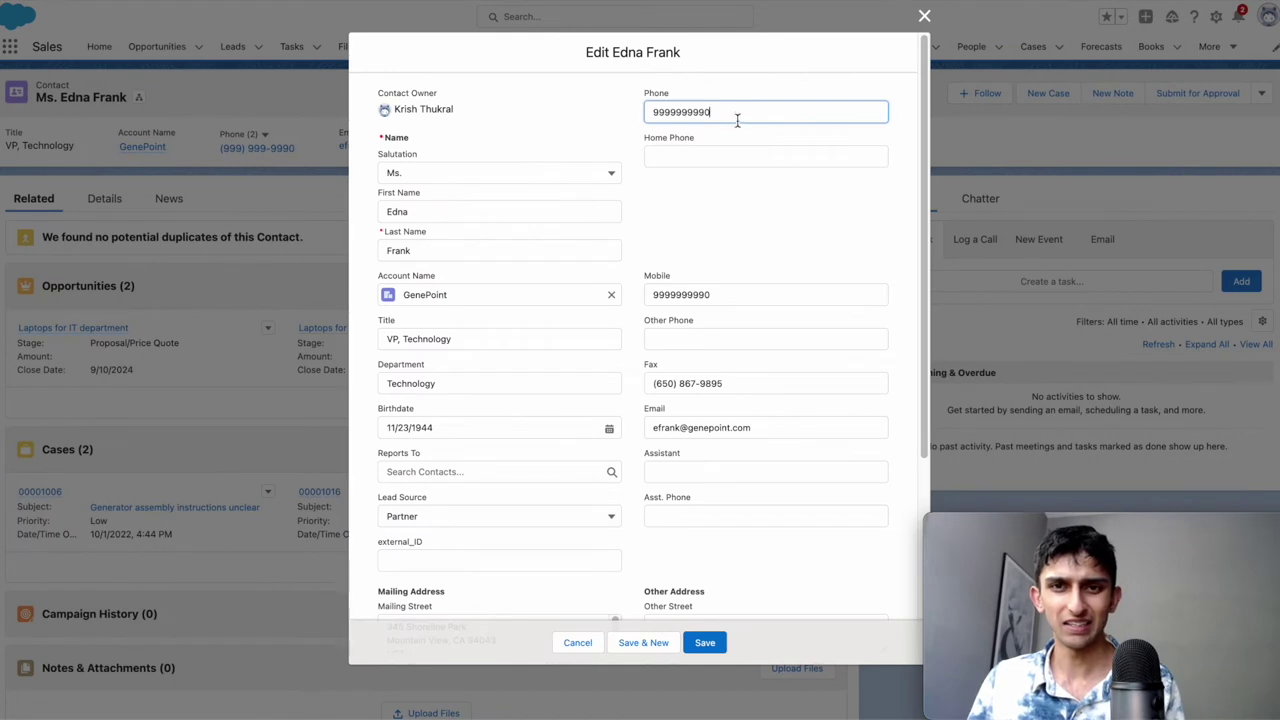
{"action": "left_click_drag", "start_coordinate": [737, 120], "coordinate": [704, 120]}
{"action": "type", "text": "1"}
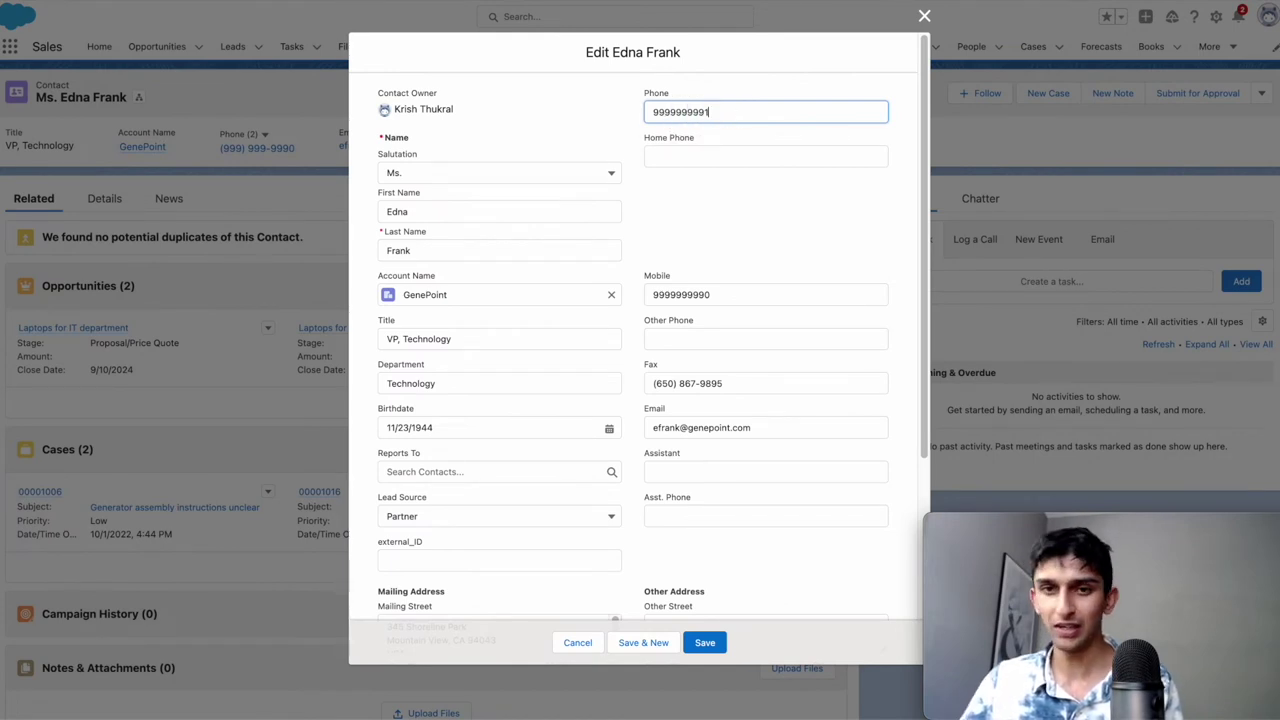
{"action": "left_click", "coordinate": [702, 642]}
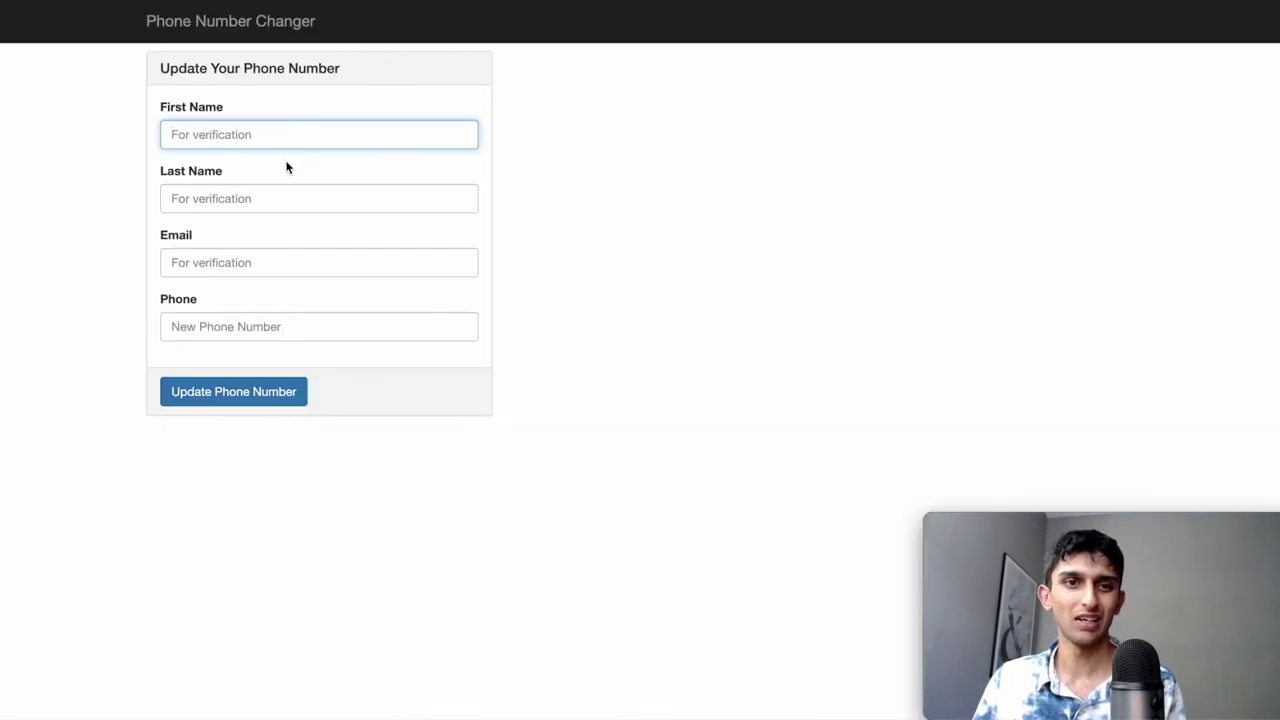
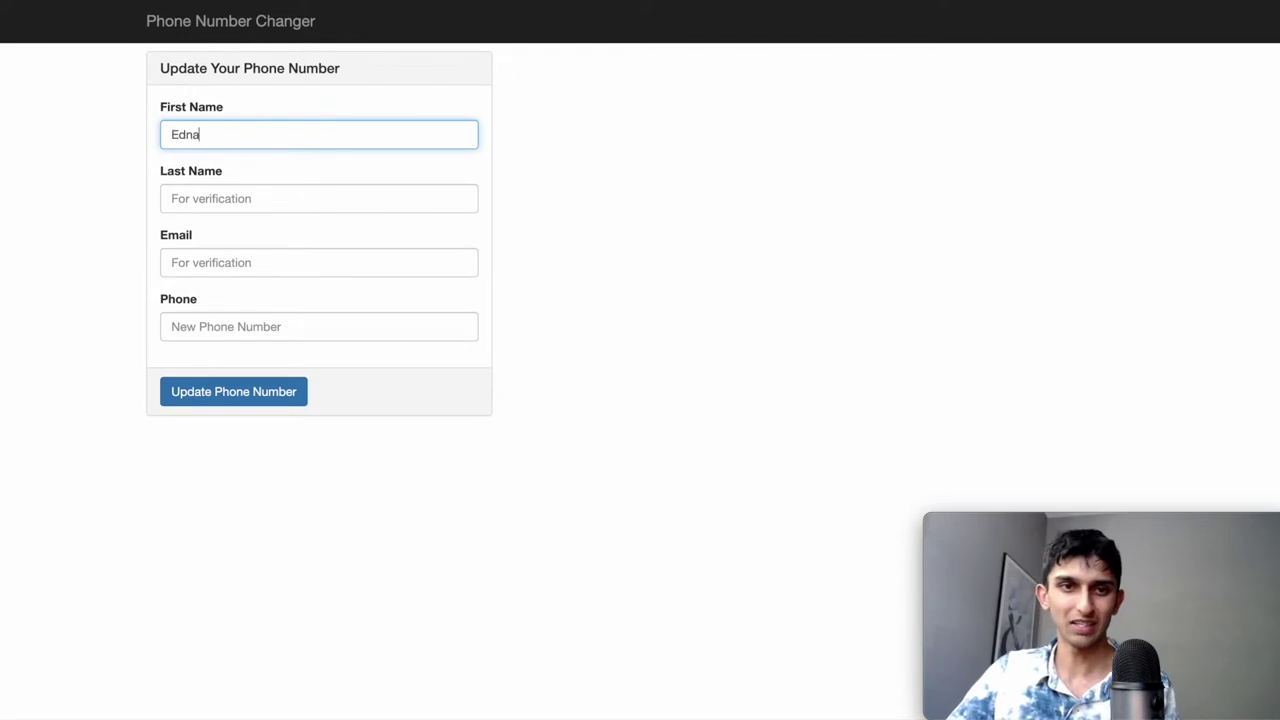
Fill in the contact's first name, last name and copied email address on the form.
{"action": "key", "text": "Tab"}
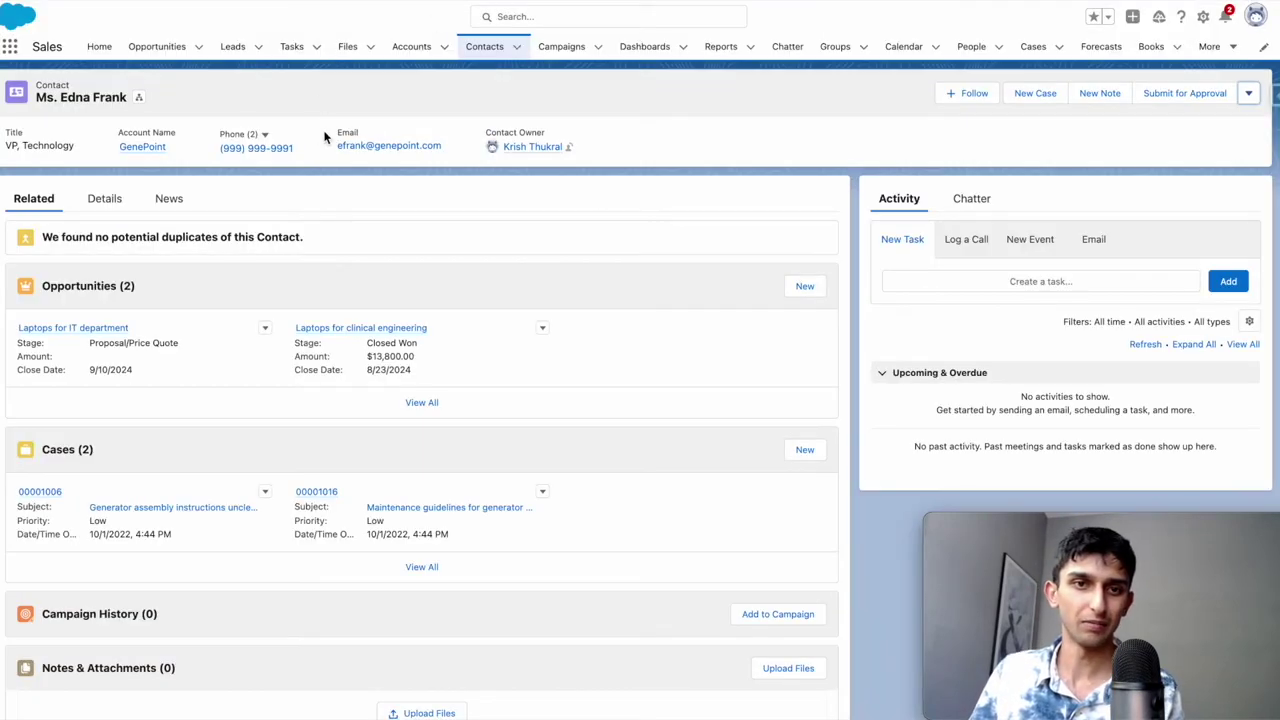
{"action": "left_click_drag", "start_coordinate": [340, 146], "coordinate": [447, 153]}
{"action": "key", "text": "ctrl+c"}
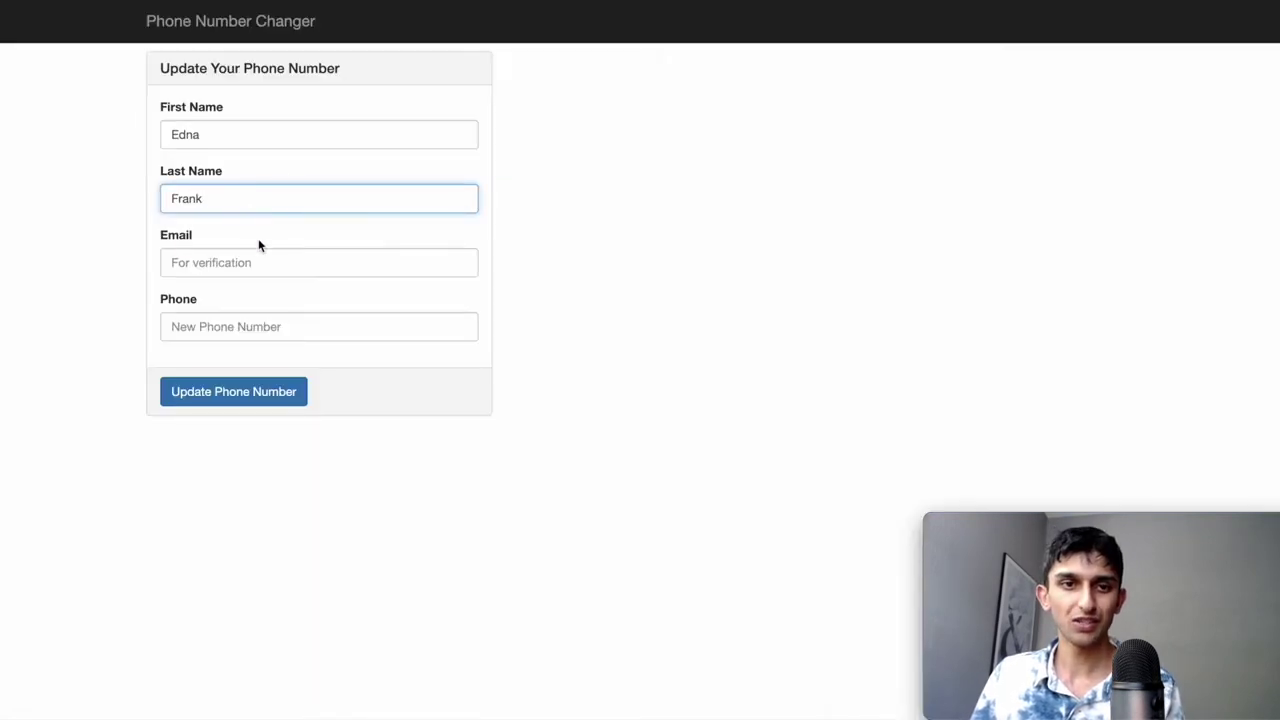
{"action": "left_click", "coordinate": [250, 256]}
{"action": "key", "text": "ctrl+v"}
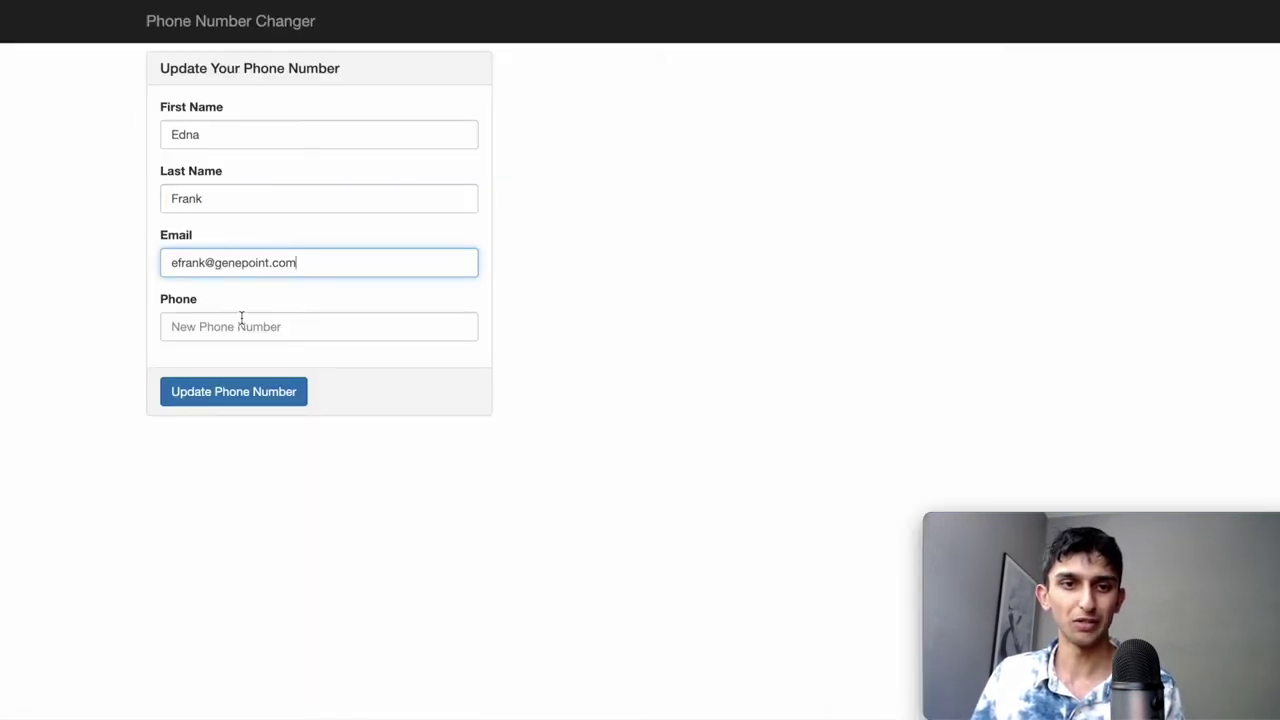
Enter the contact's new phone number and submit it with Update Phone Number.
{"action": "left_click", "coordinate": [240, 320]}
{"action": "type", "text": "99"}
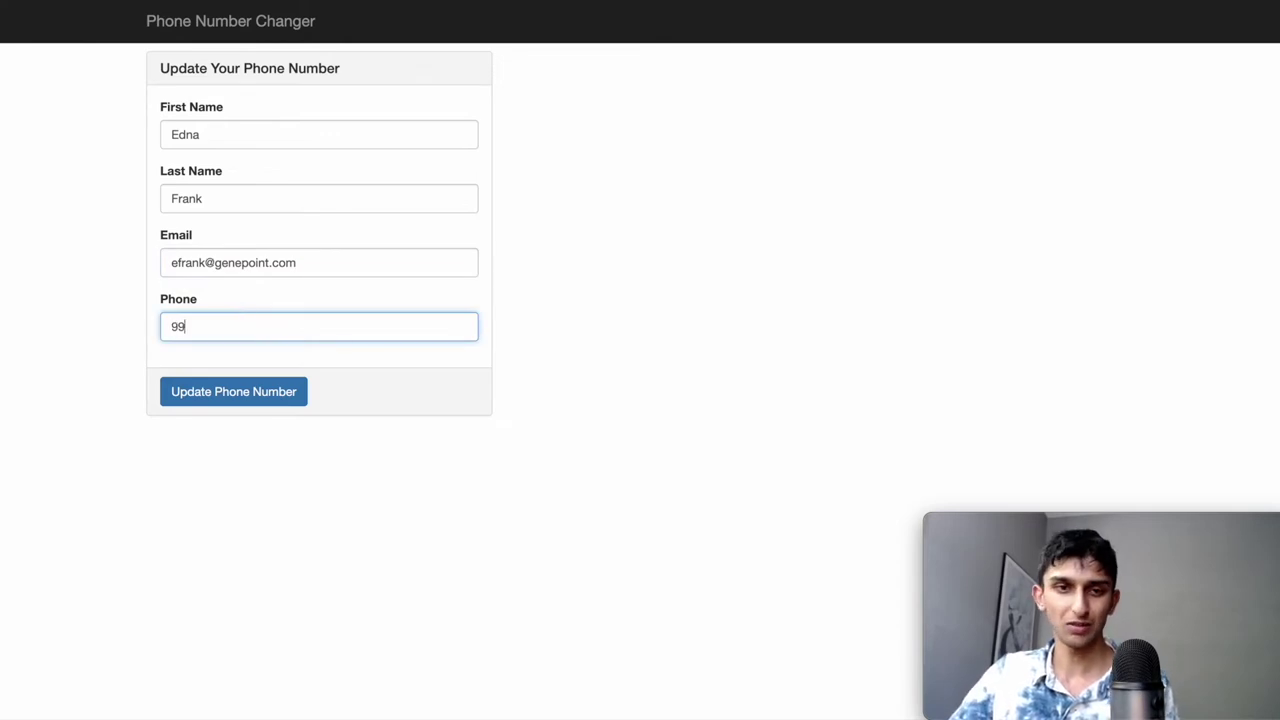
{"action": "type", "text": "99999991"}
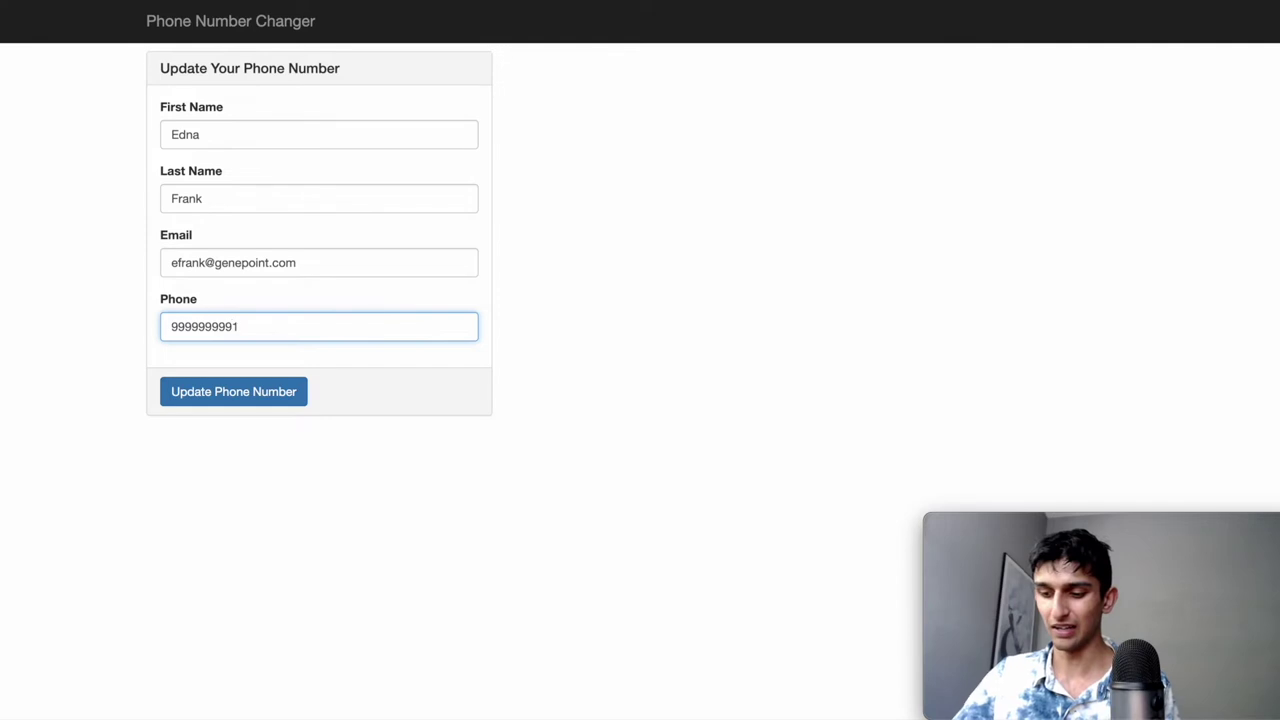
{"action": "key", "text": "BackSpace"}
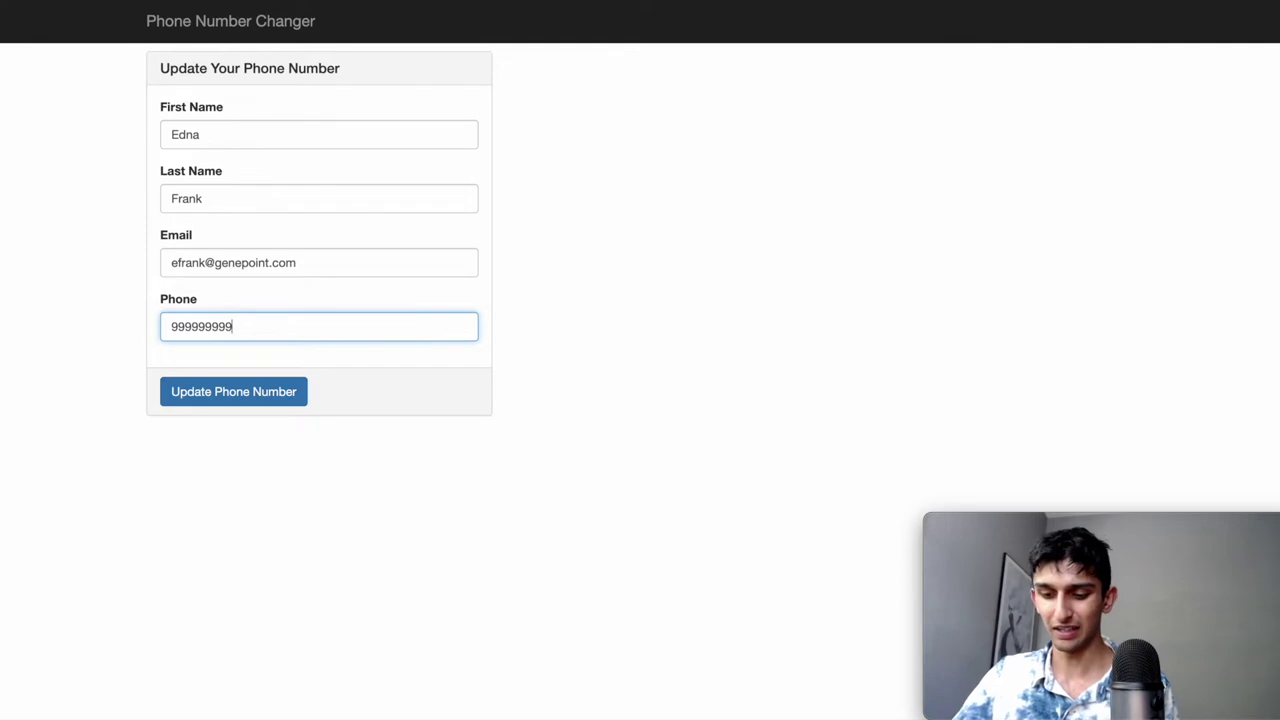
{"action": "type", "text": "2"}
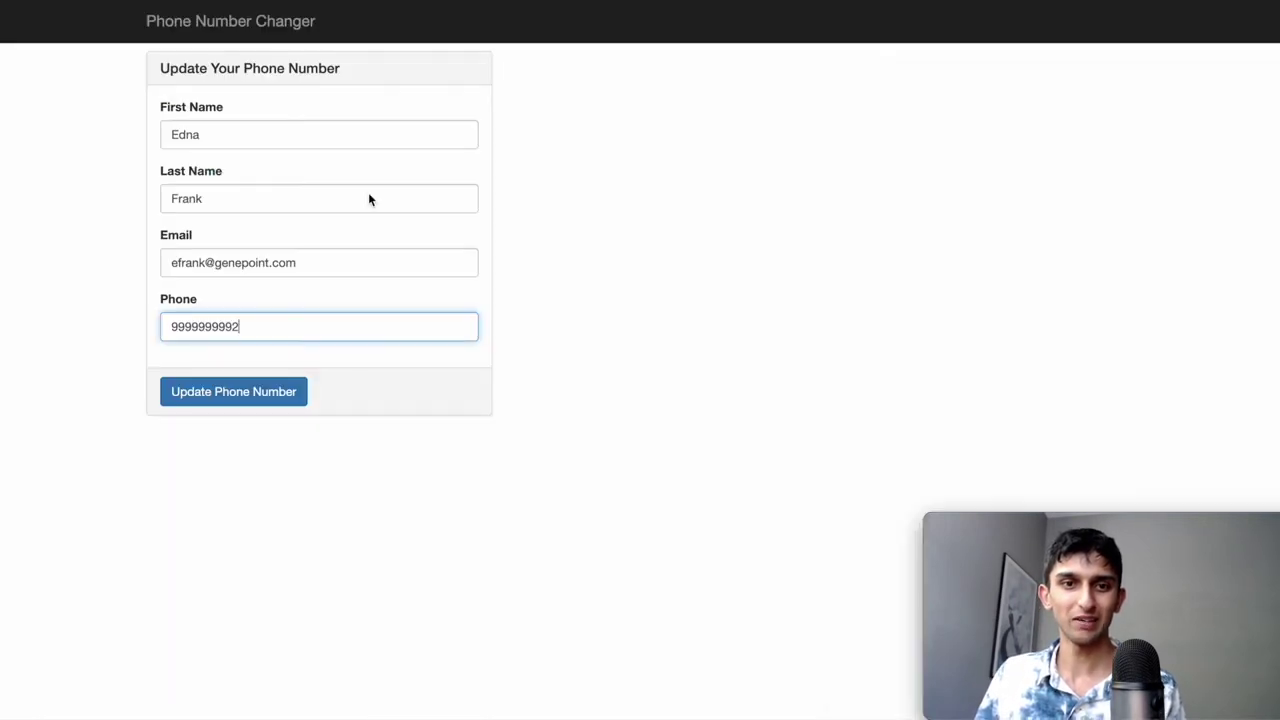
{"action": "left_click", "coordinate": [263, 389]}
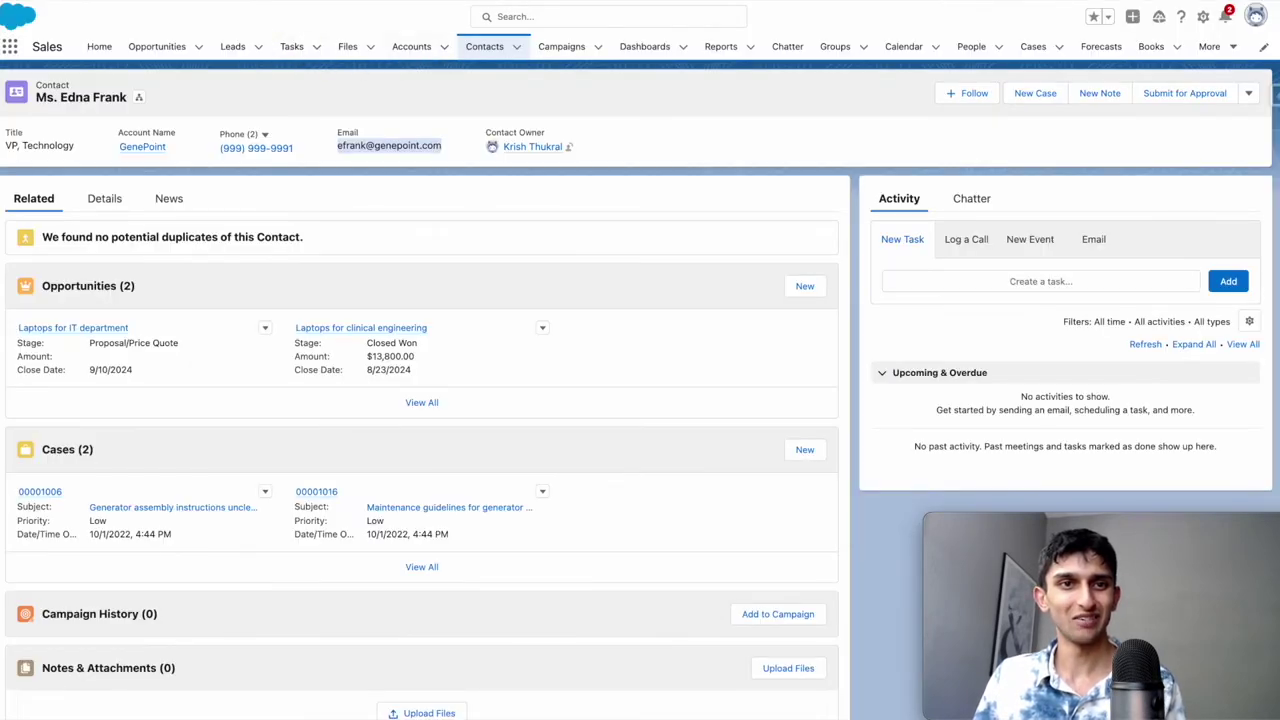
Reload the contact record and highlight its newly updated phone number.
{"action": "key", "text": "super+r"}
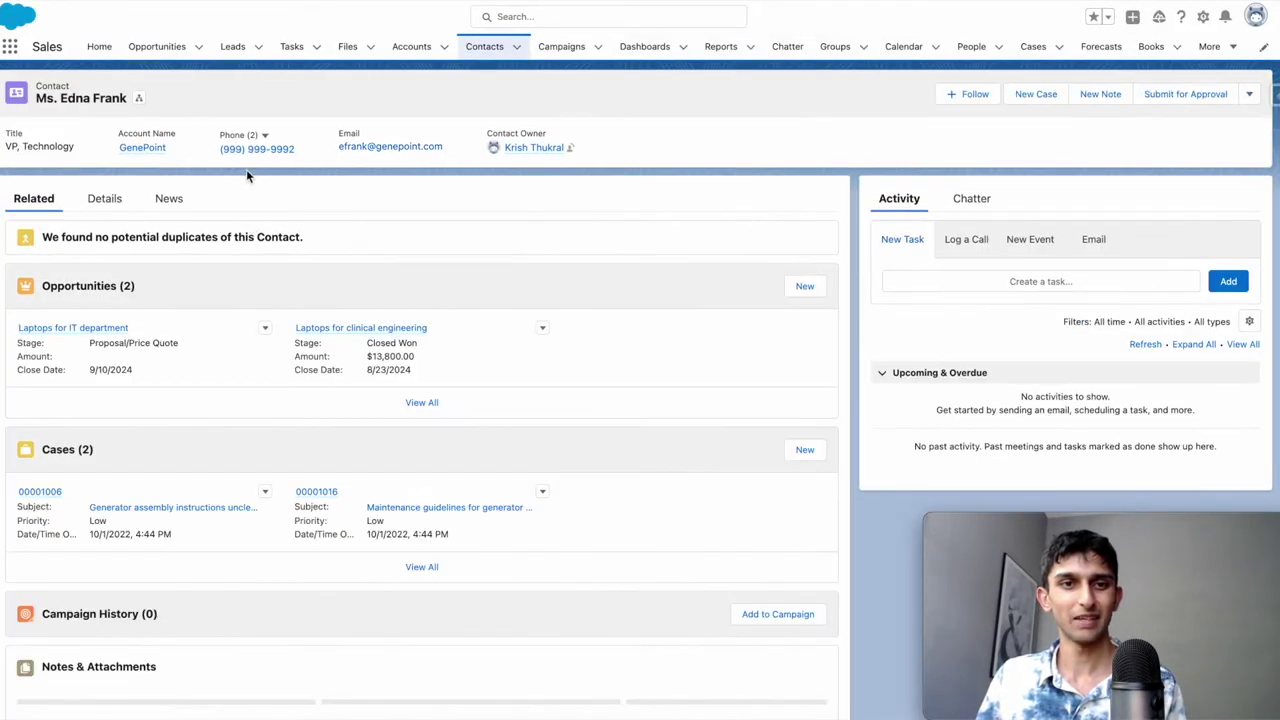
{"action": "left_click_drag", "start_coordinate": [296, 149], "coordinate": [216, 149]}
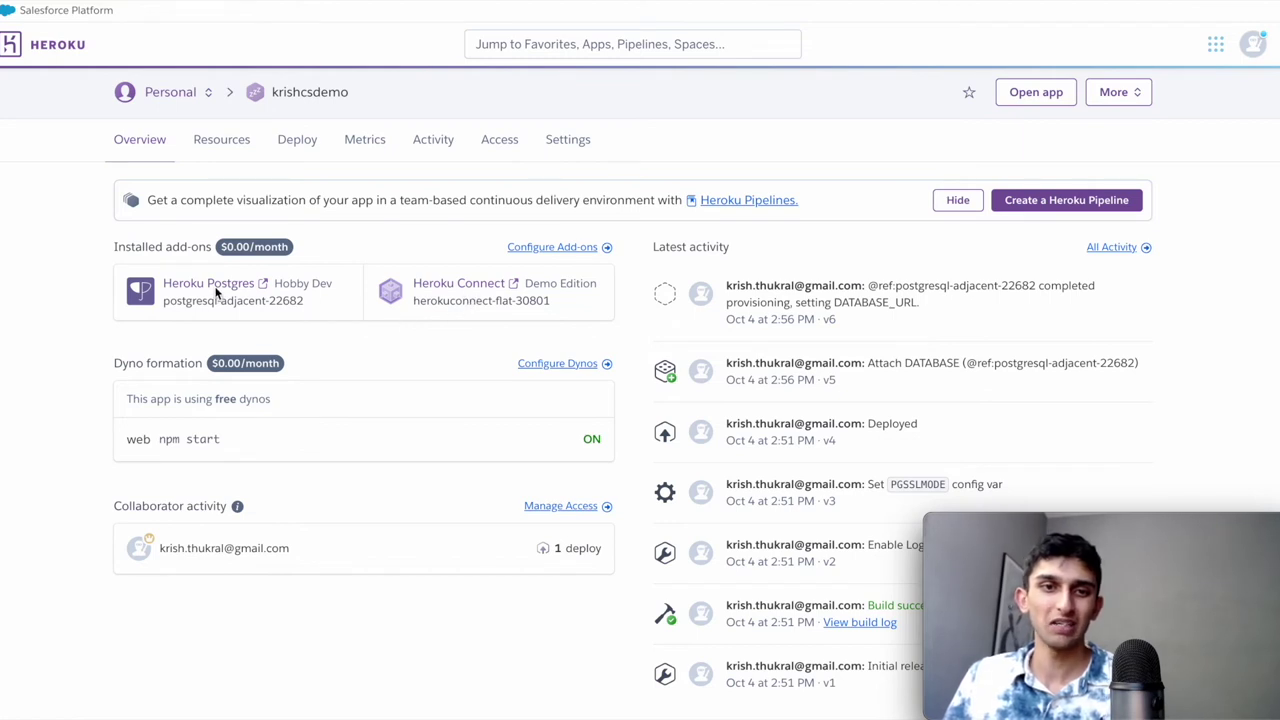
{"action": "left_click", "coordinate": [455, 292]}
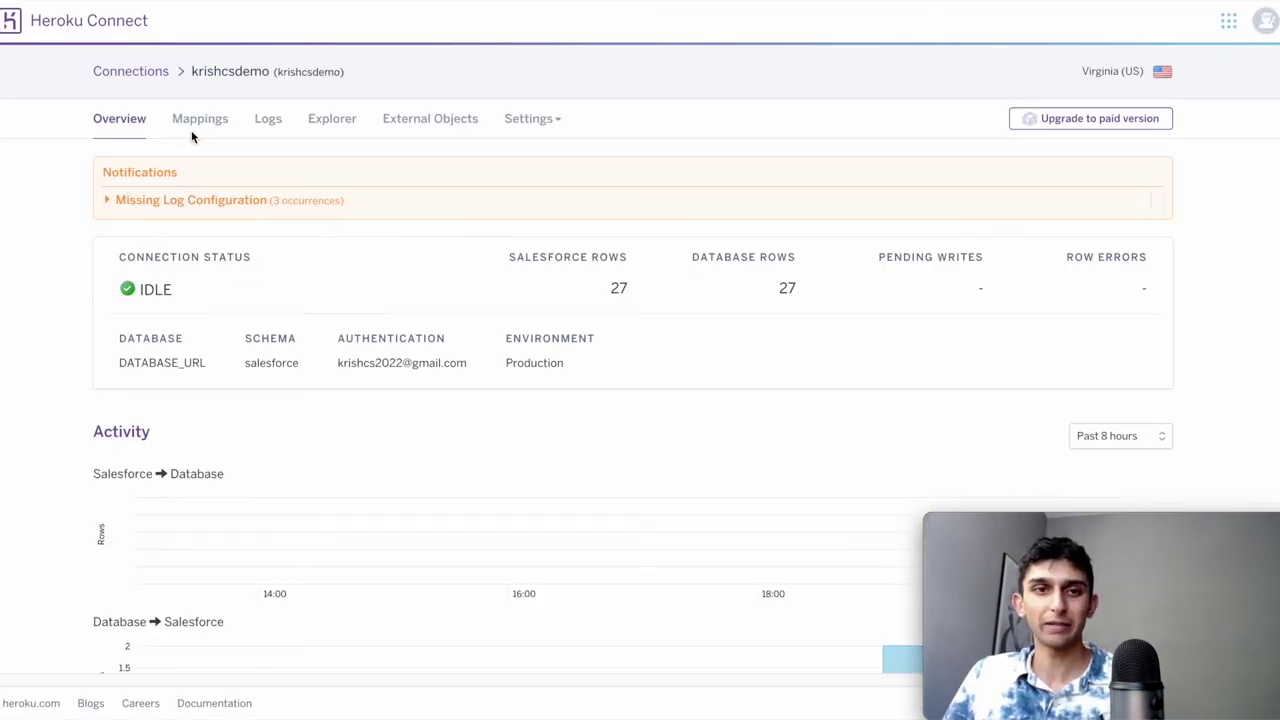
{"action": "left_click", "coordinate": [196, 124]}
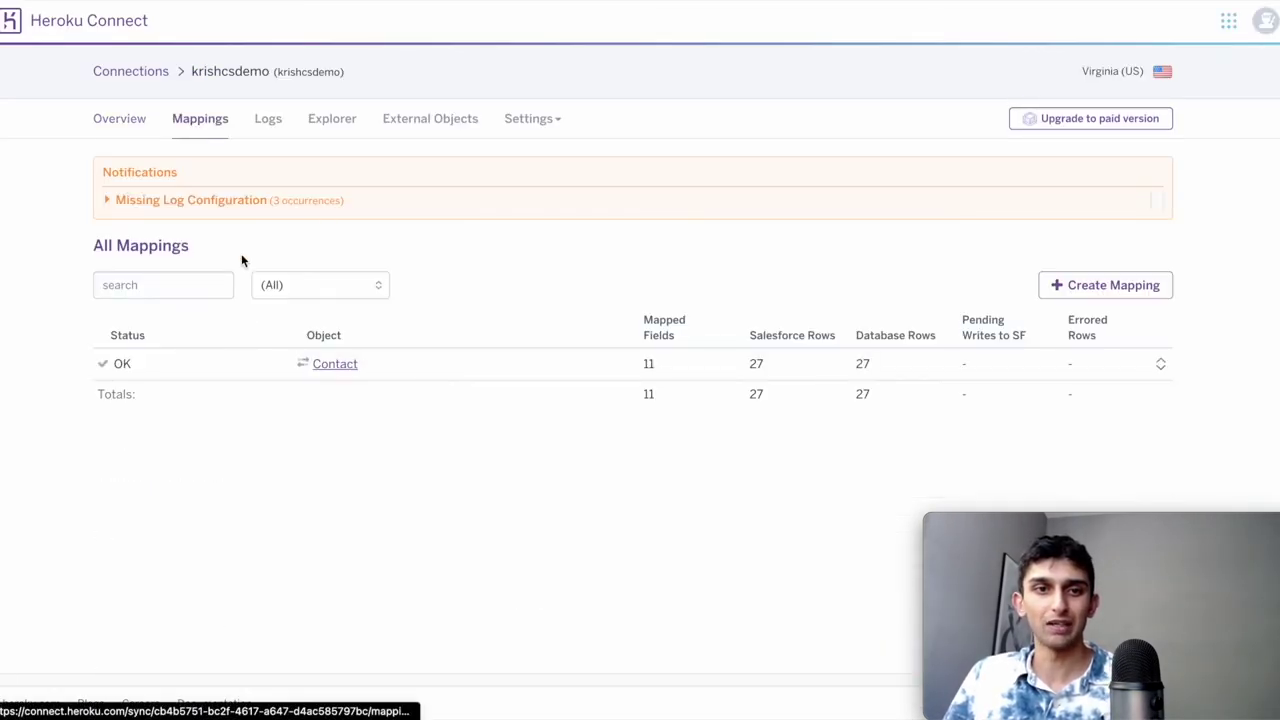
{"action": "left_click", "coordinate": [320, 366]}
{"action": "scroll", "coordinate": [345, 431], "scroll_direction": "down", "scroll_amount": 3}
{"action": "scroll", "coordinate": [345, 431], "scroll_direction": "down", "scroll_amount": 5}
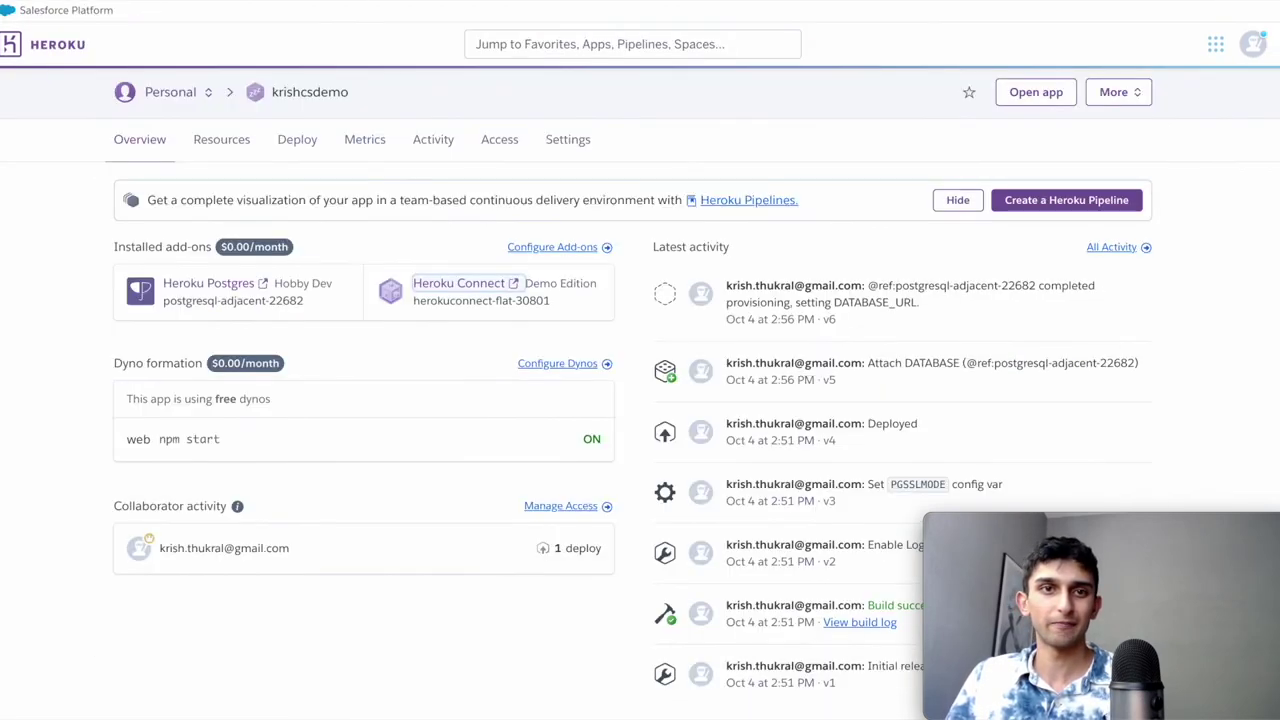
{"action": "left_click", "coordinate": [196, 287]}
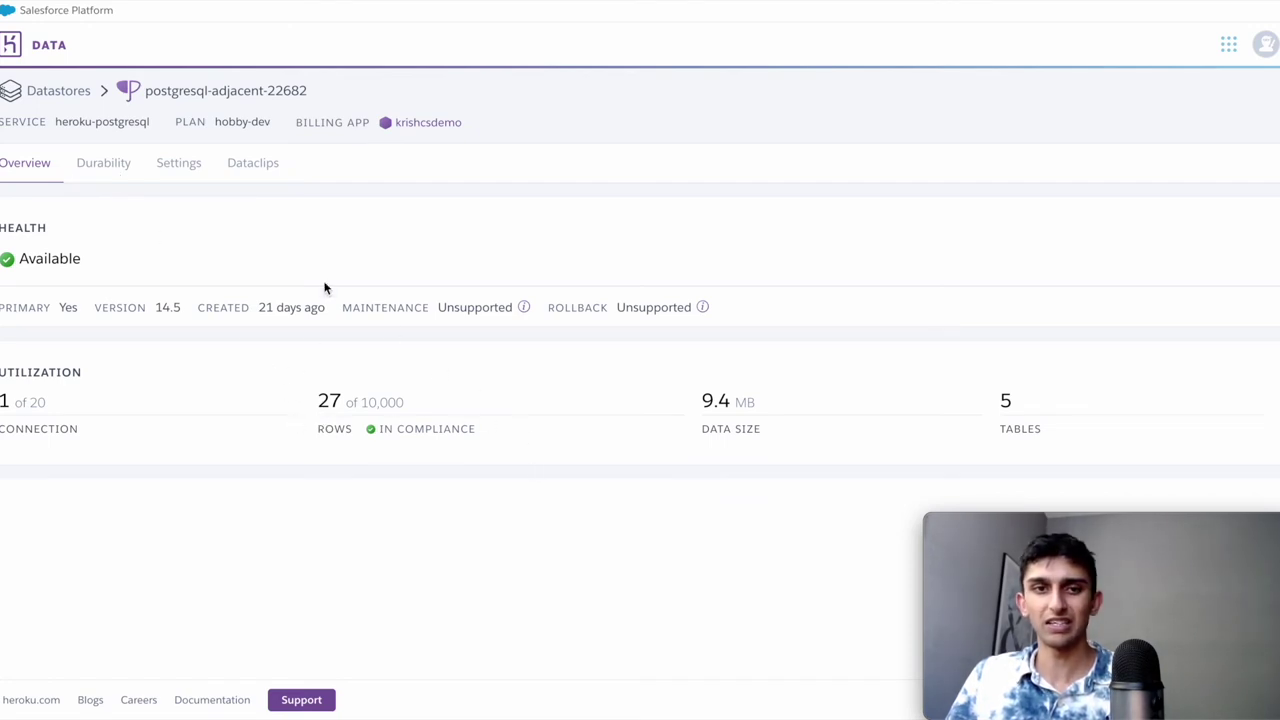
{"action": "left_click", "coordinate": [90, 174]}
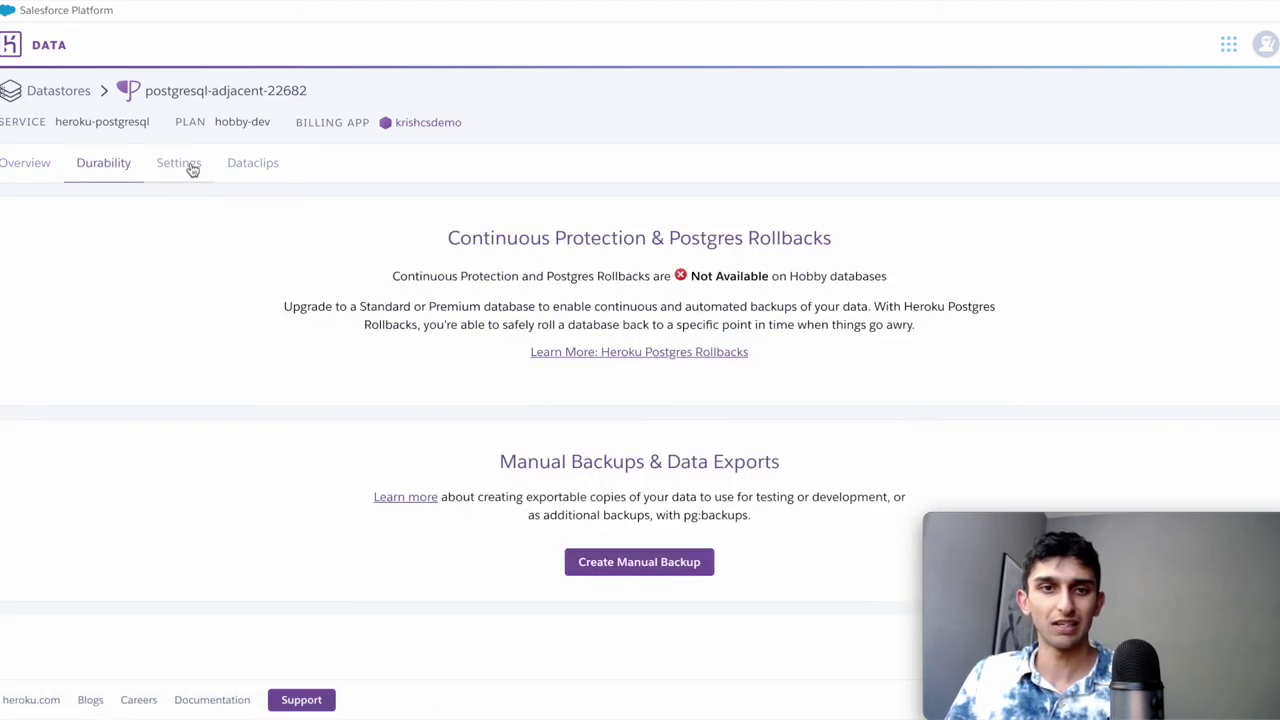
{"action": "left_click", "coordinate": [190, 172]}
{"action": "left_click", "coordinate": [42, 171]}
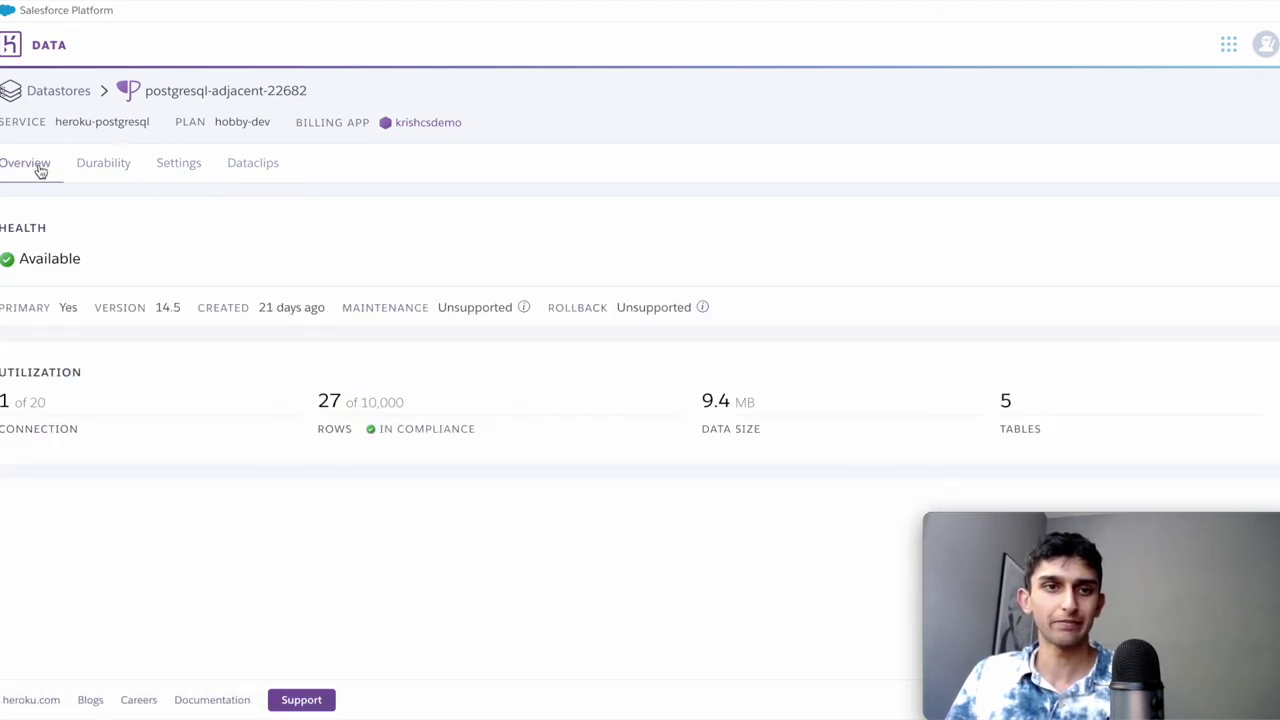
{"action": "left_click", "coordinate": [63, 93]}
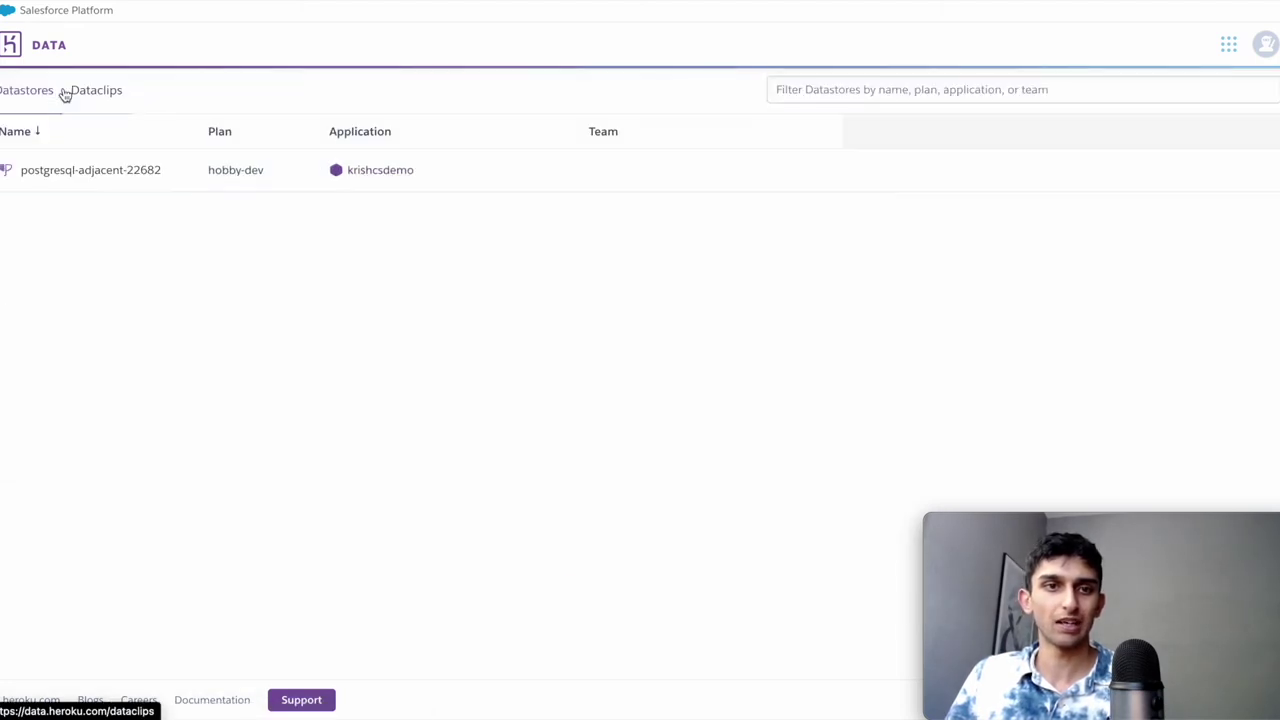
{"action": "left_click", "coordinate": [88, 168]}
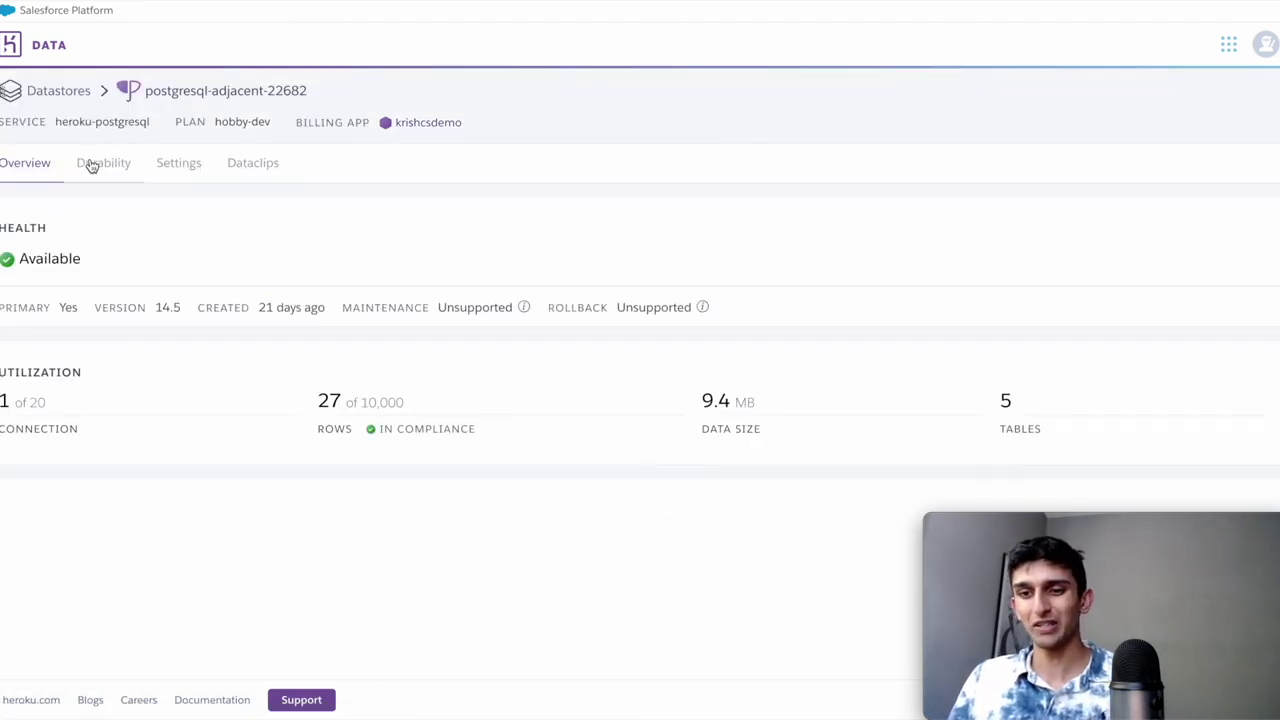
{"action": "left_click", "coordinate": [50, 48]}
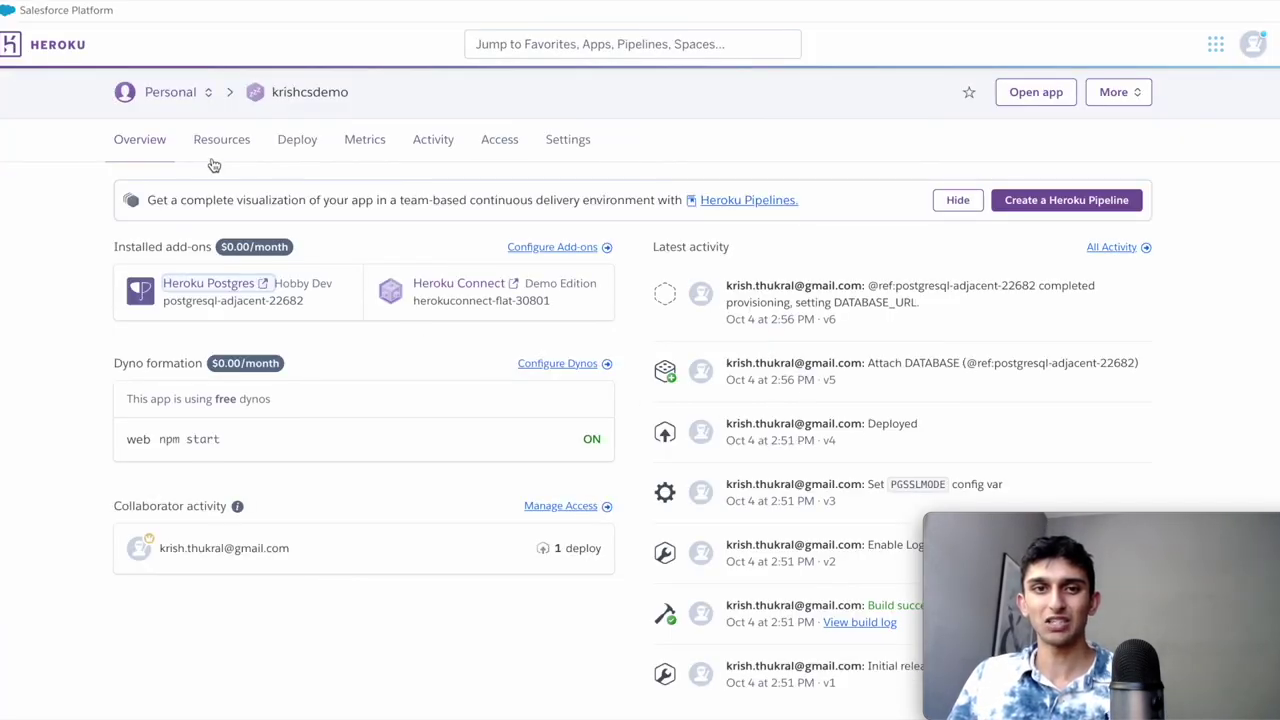
{"action": "left_click", "coordinate": [214, 152]}
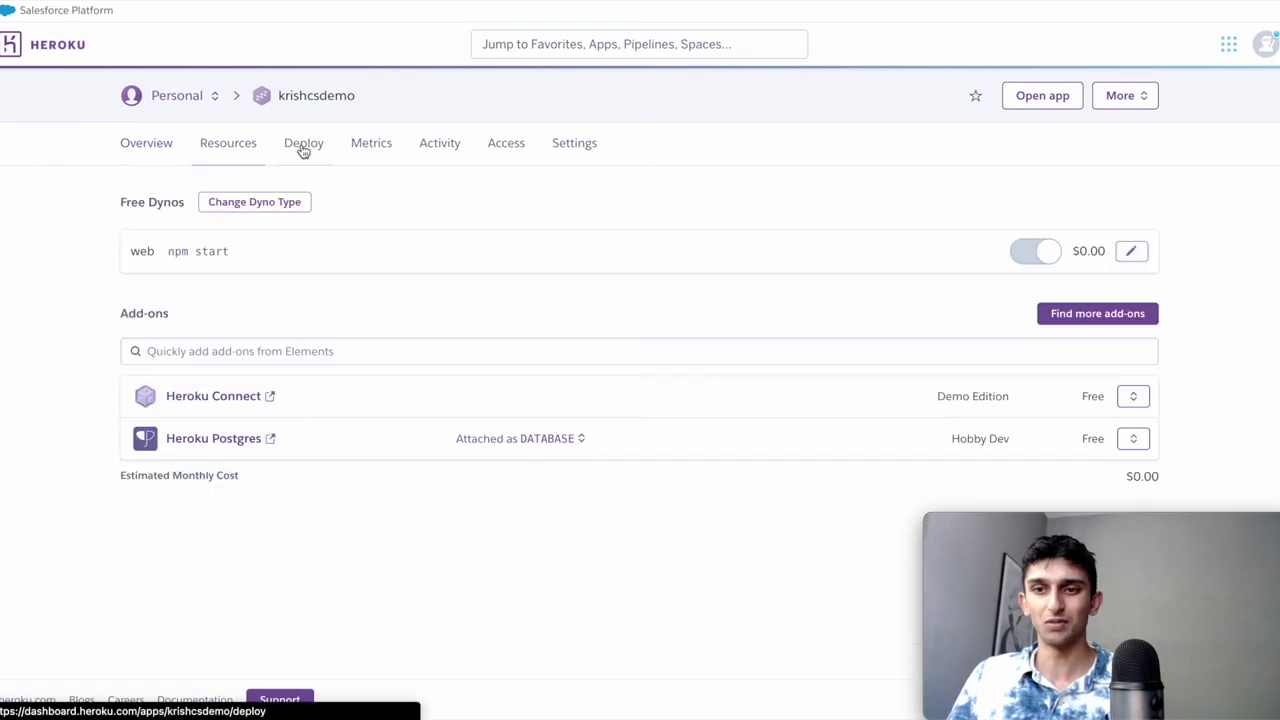